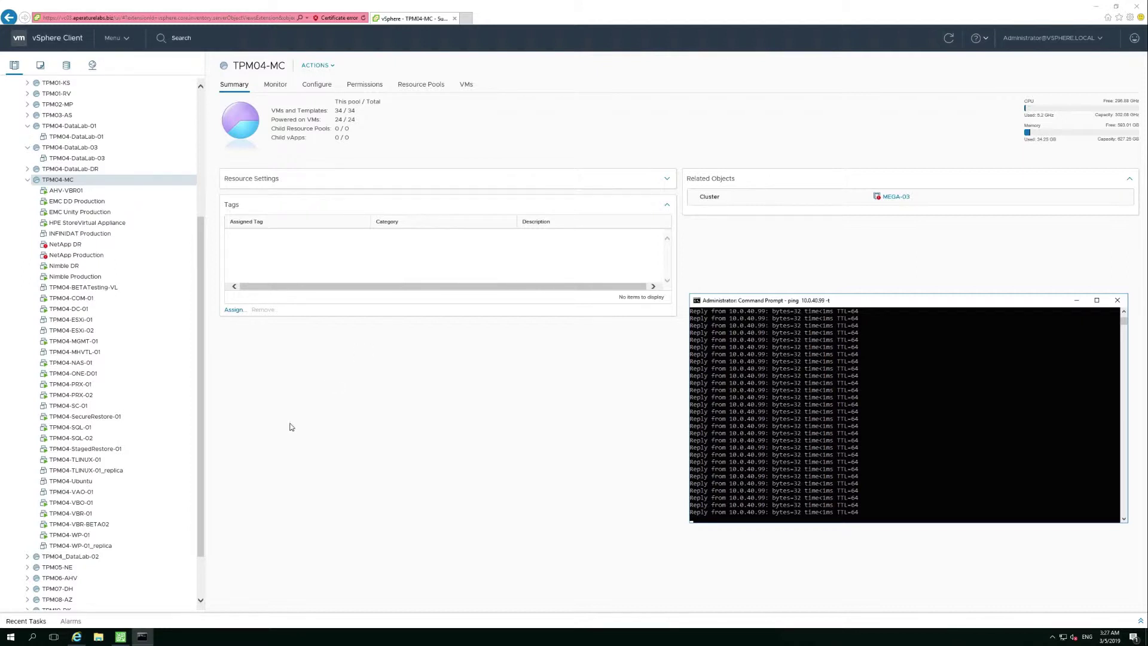
# - Select TPM04-WP-01 under TPM04-MC to view its Summary, which shows no backup
pyautogui.click(85, 536)
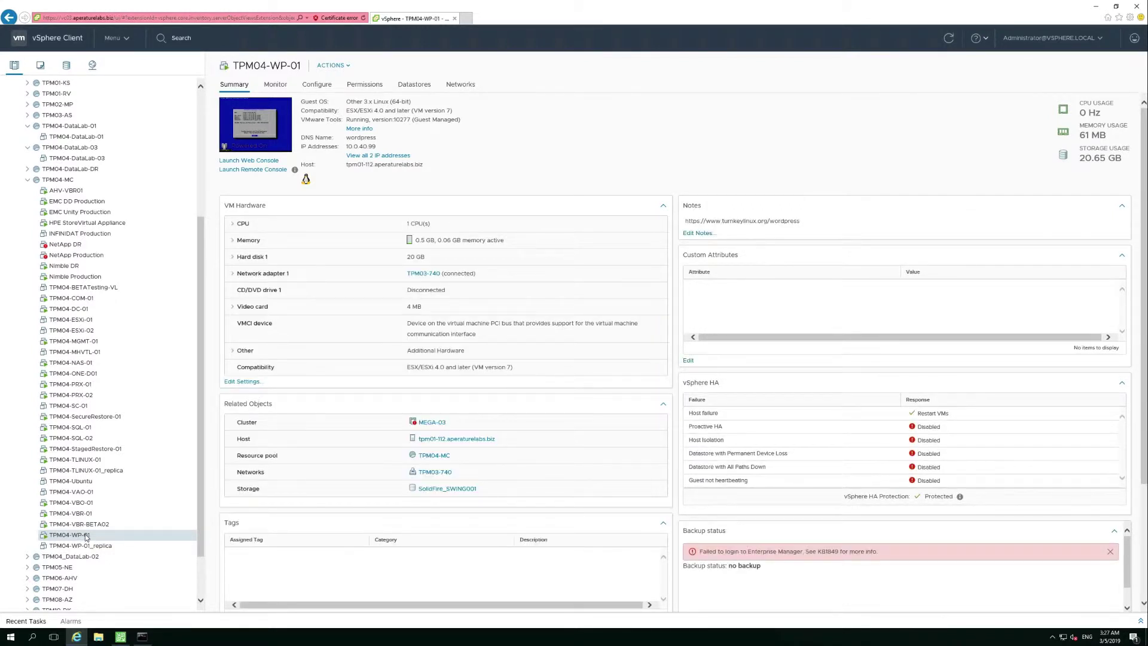
# - Power off TPM04-WP-01, check the ping window, and return to its vSphere view
pyautogui.rightClick(83, 537)
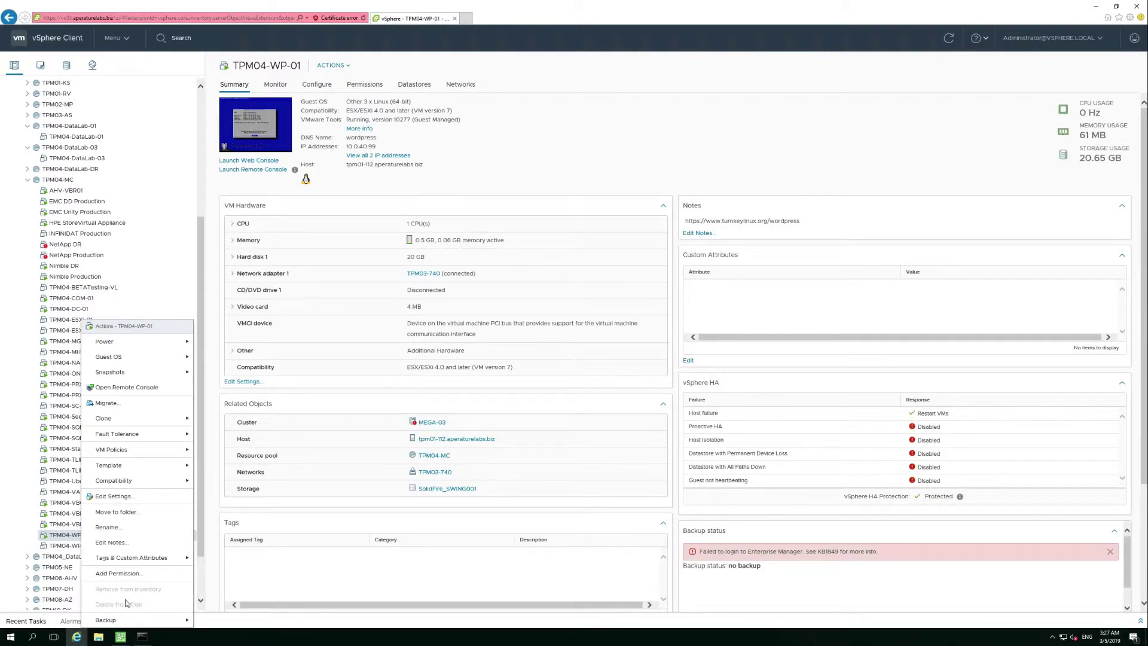
pyautogui.moveTo(130, 346)
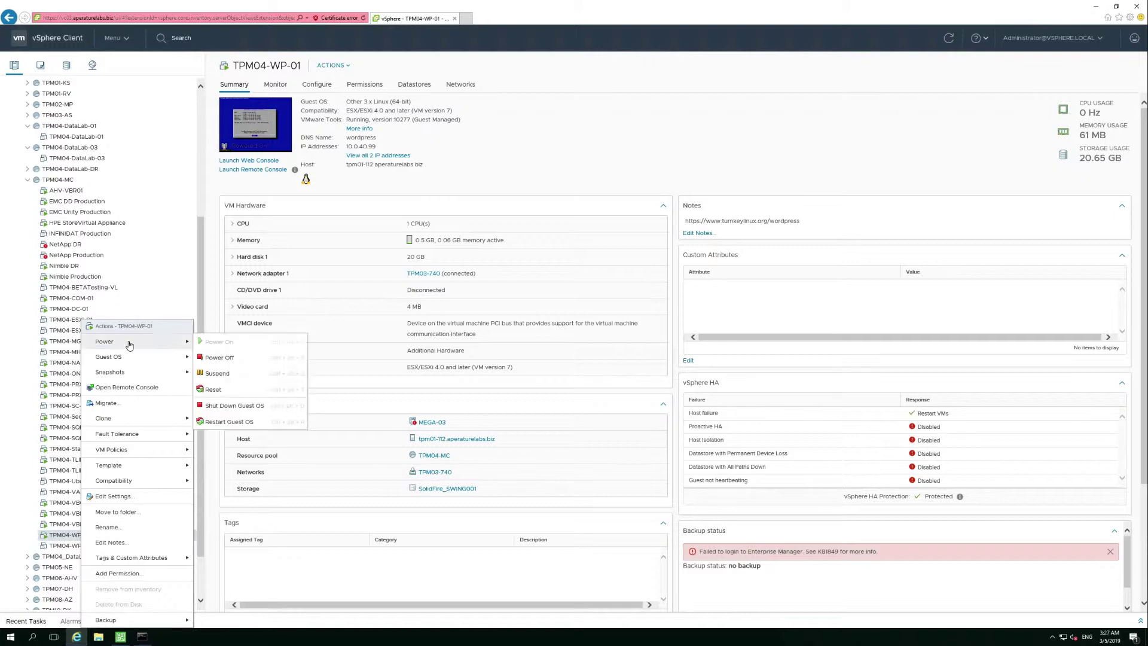
pyautogui.click(267, 359)
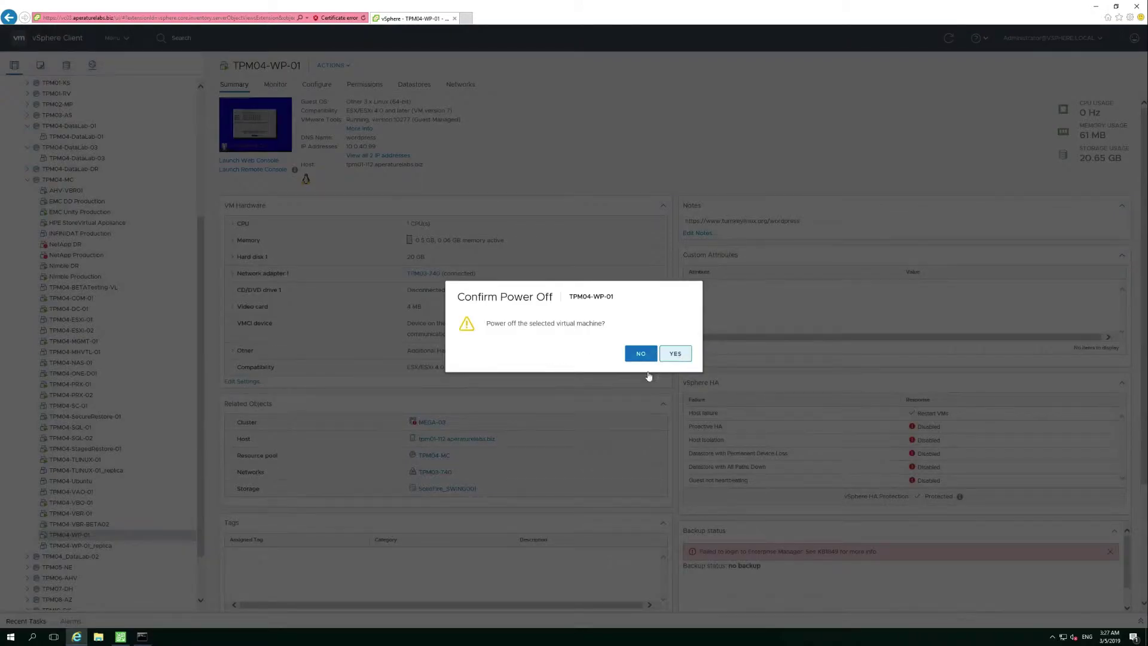
pyautogui.press('Return')
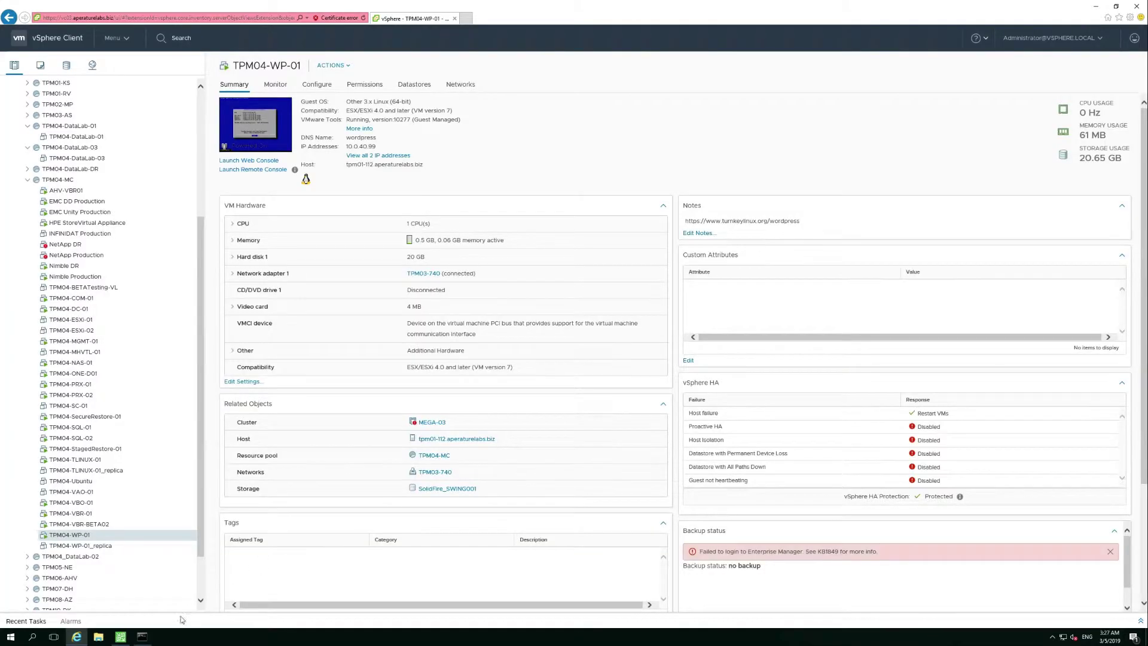
pyautogui.click(147, 641)
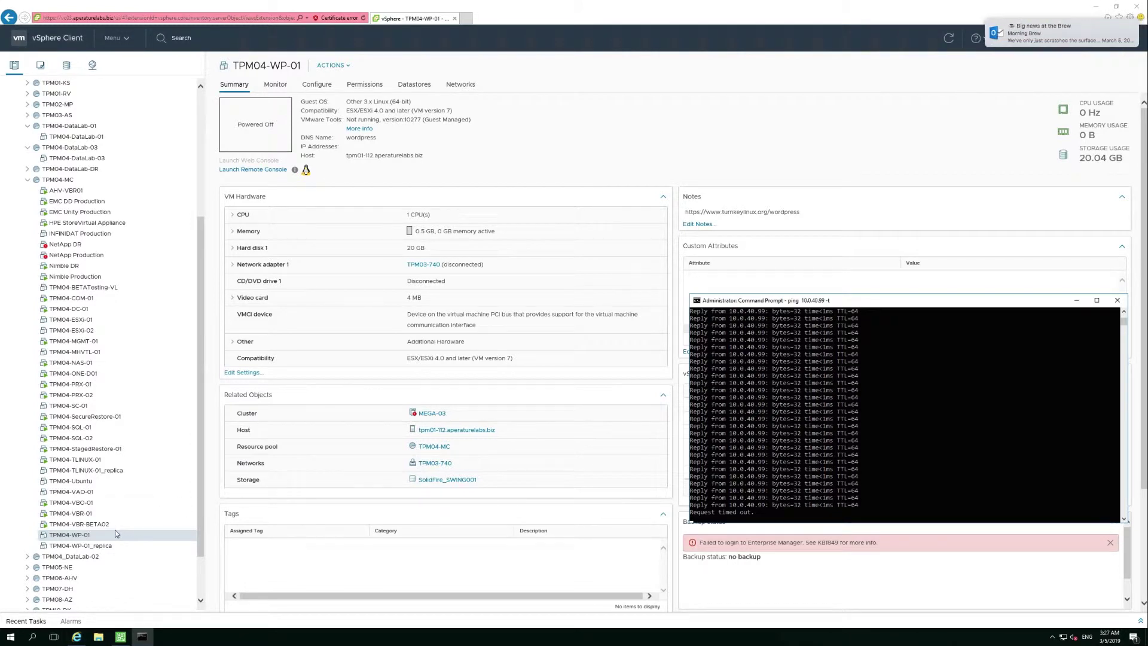
pyautogui.click(76, 538)
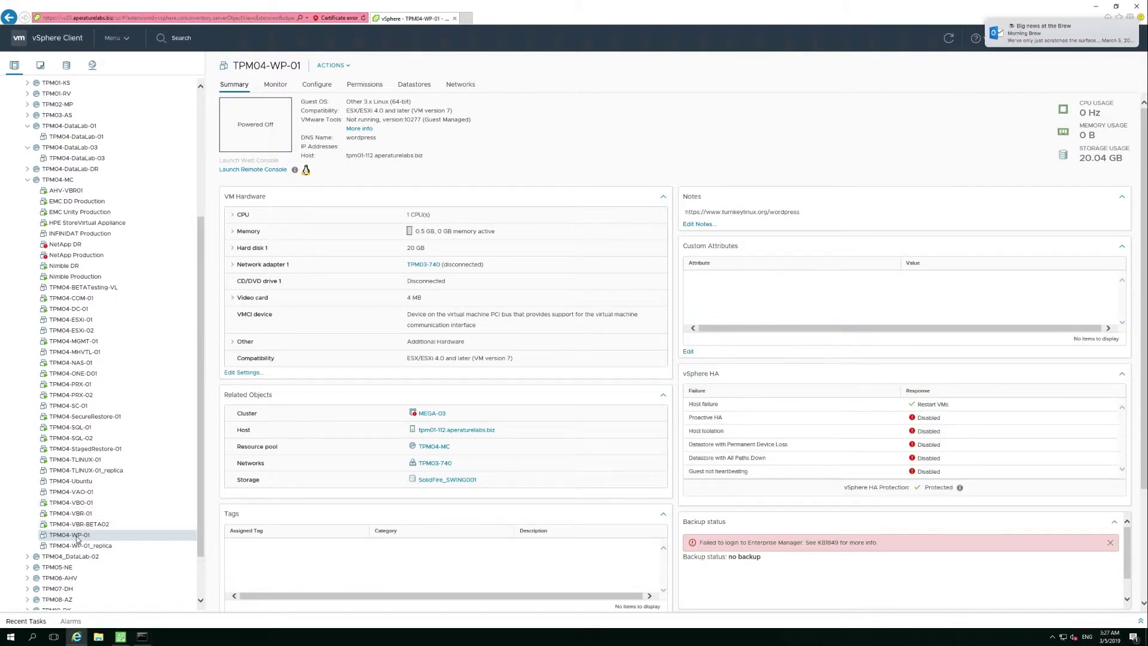
# - Delete the powered-off TPM04-WP-01 and its associated disks from disk
pyautogui.rightClick(77, 538)
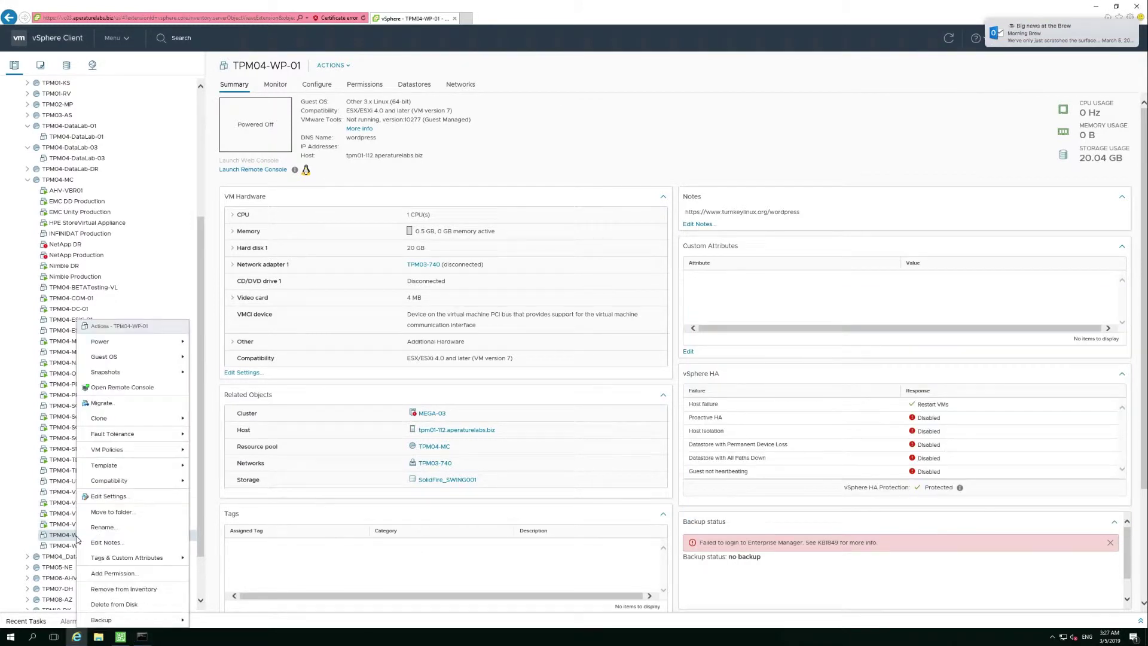
pyautogui.click(125, 604)
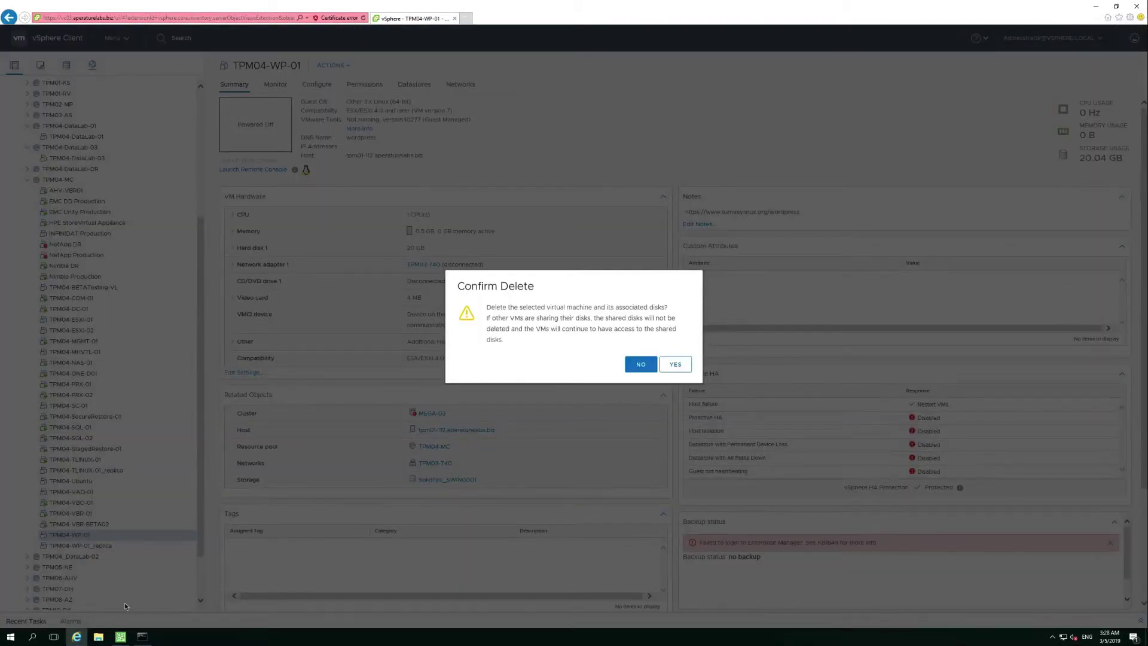
pyautogui.click(677, 366)
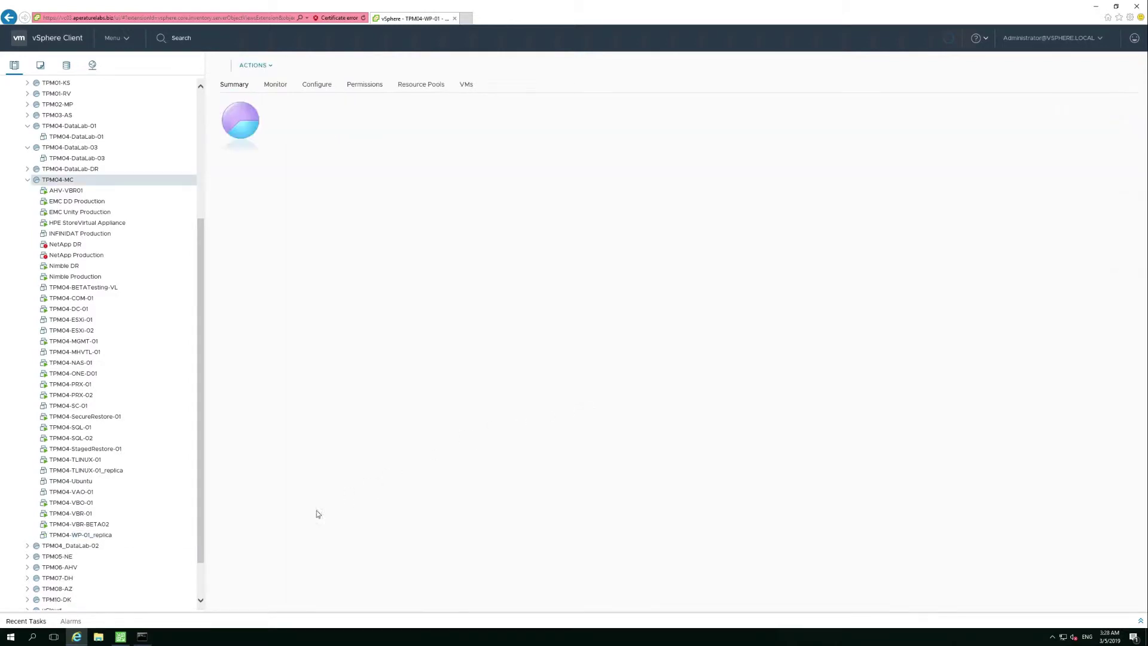
# - In Veeam, start an Instant VM recovery of a VMware vSphere machine from backup
pyautogui.click(126, 639)
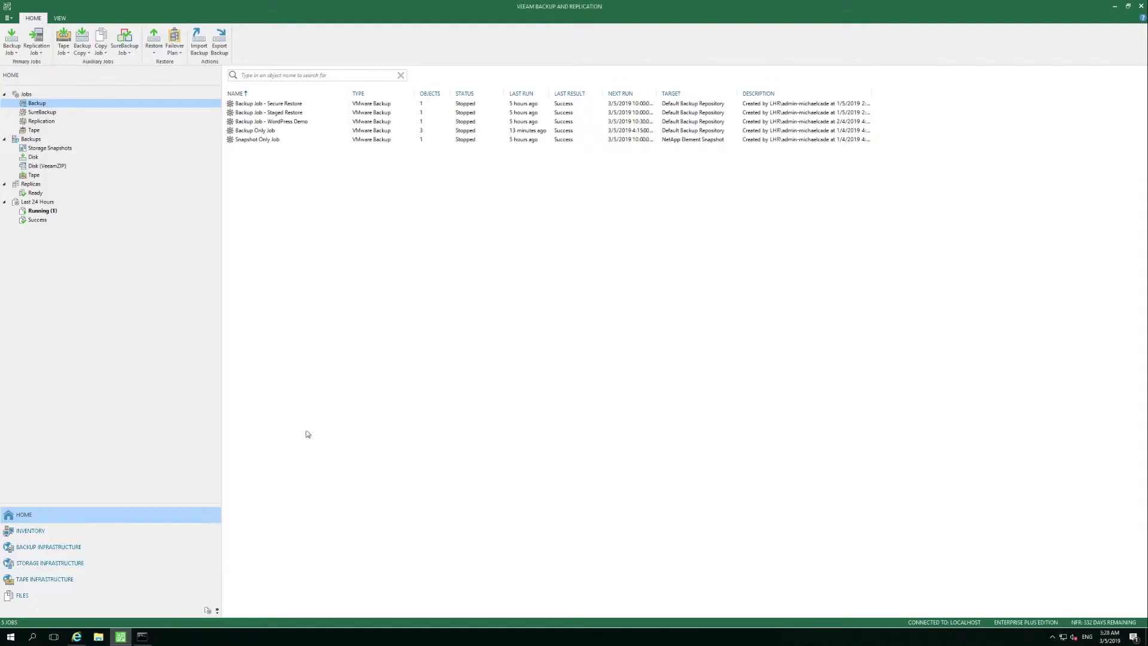
pyautogui.click(155, 45)
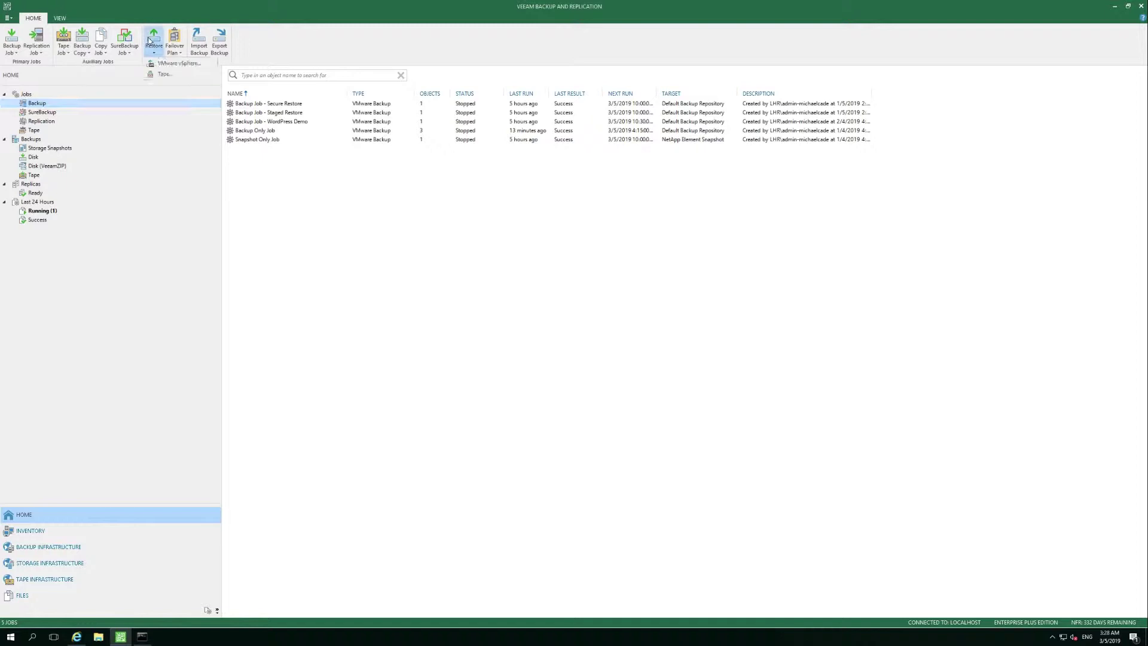
pyautogui.click(202, 64)
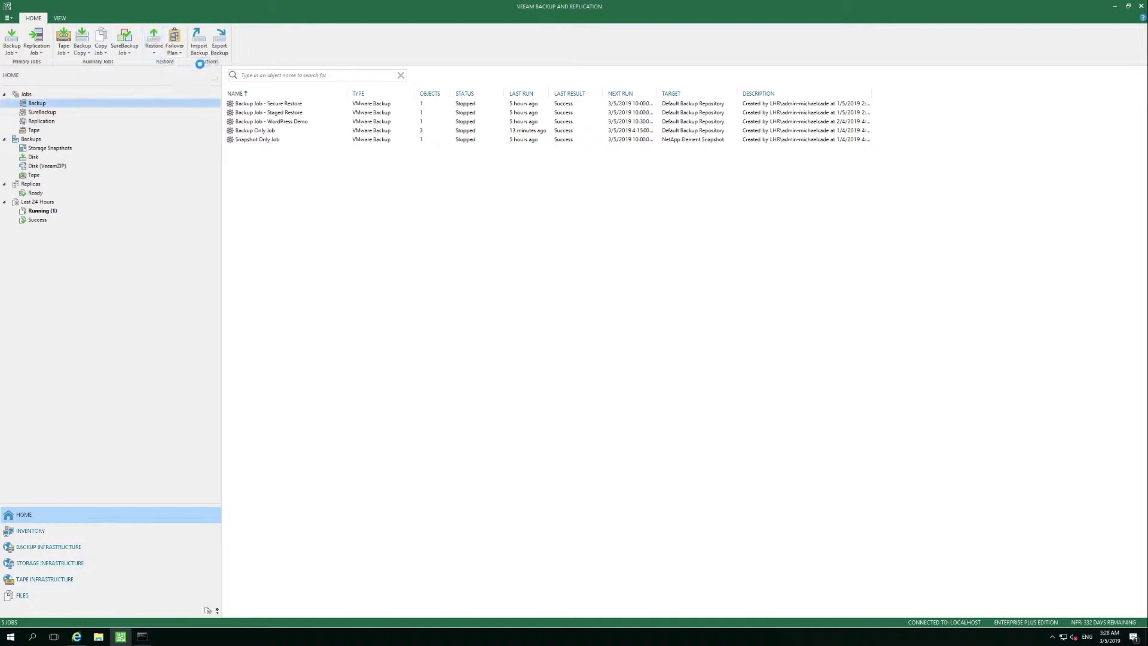
pyautogui.click(484, 193)
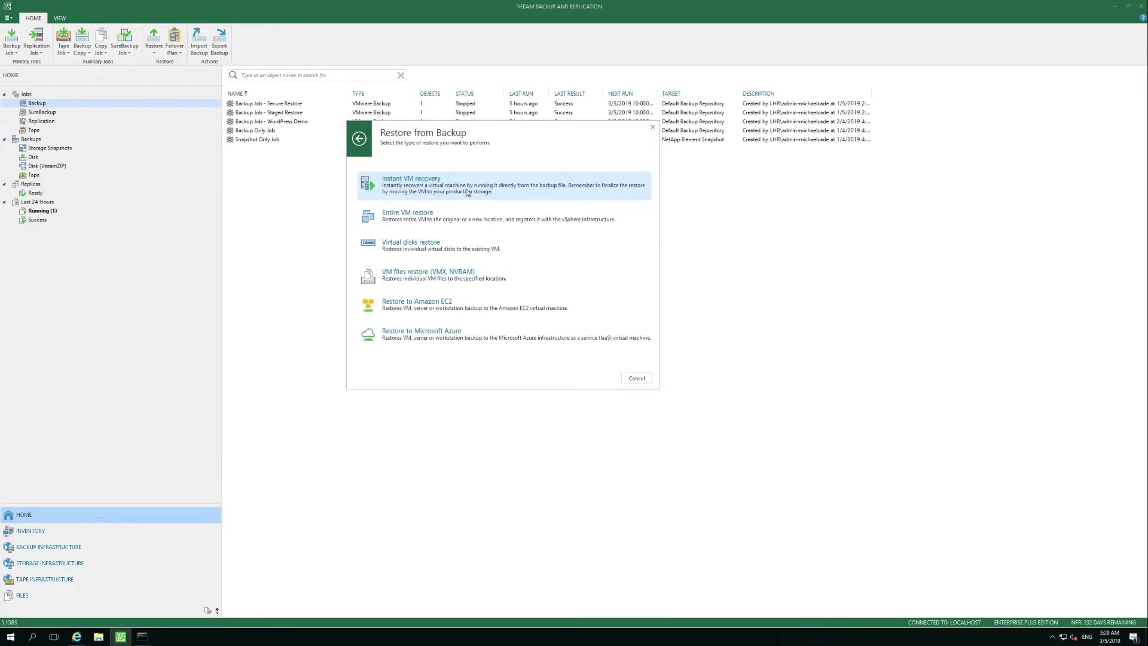
pyautogui.click(468, 192)
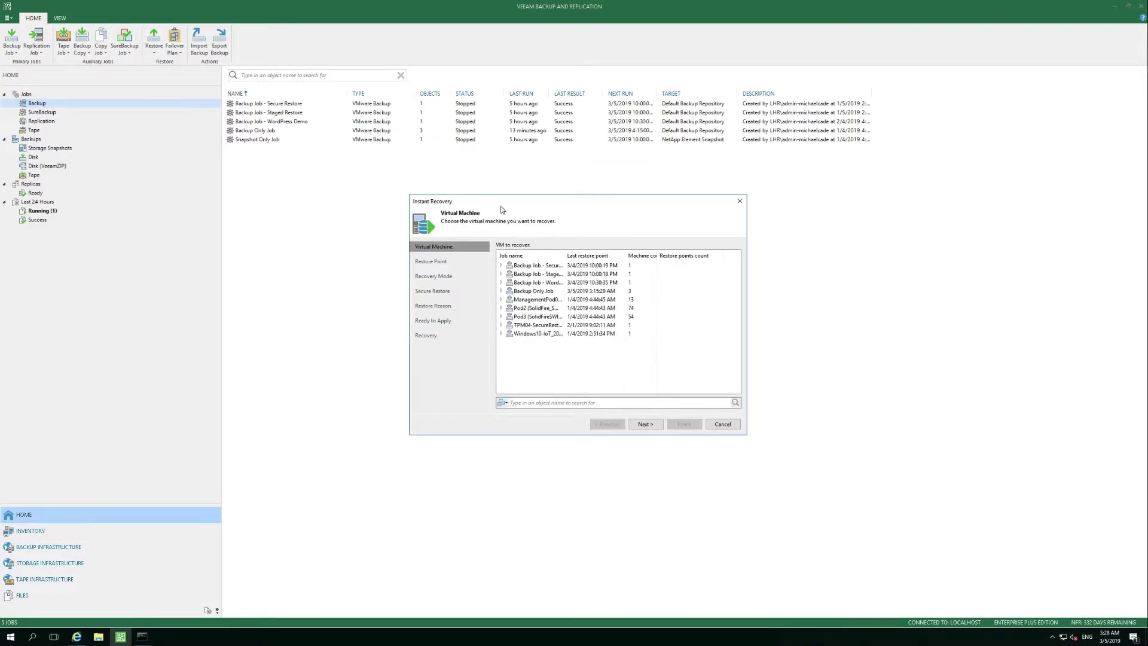
# - Pick TPM04-WP-01 from the WordPress backup job and continue to its restore points
pyautogui.click(502, 282)
pyautogui.click(537, 291)
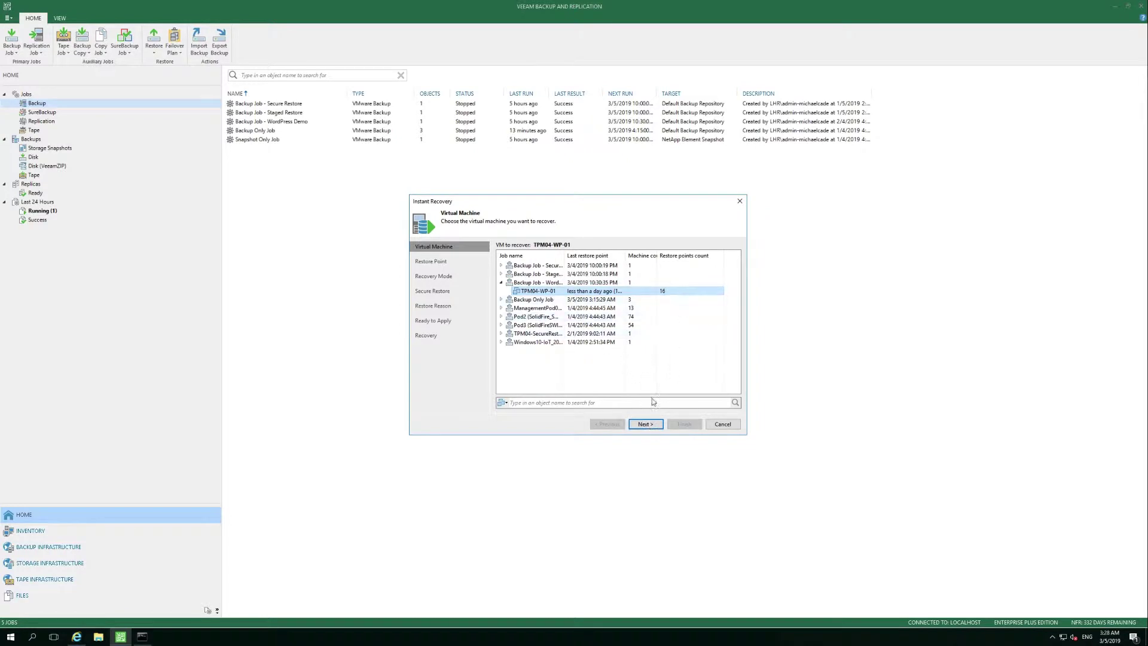
pyautogui.click(645, 424)
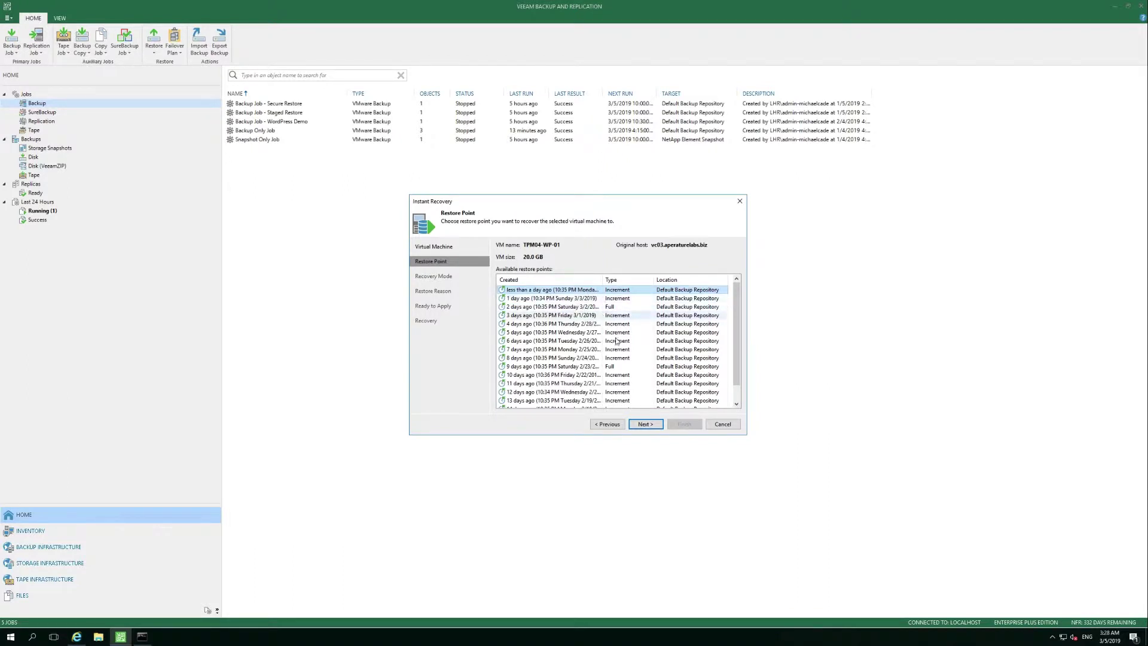
# - Restore the latest point to the original location with the VM connected to network, then start it
pyautogui.click(650, 426)
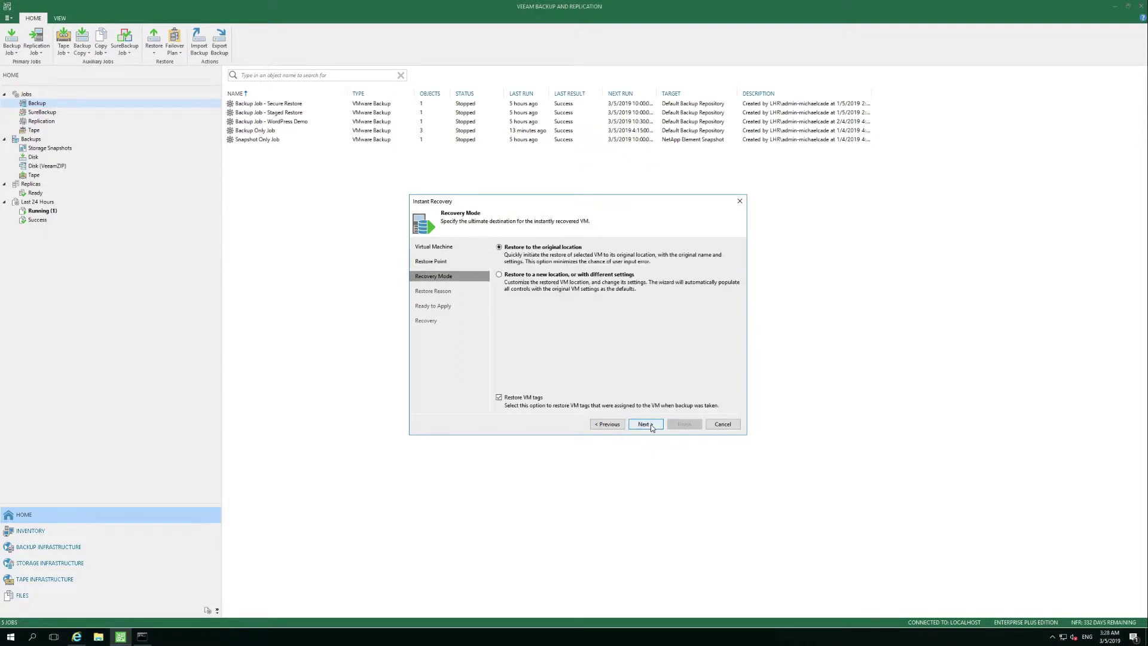
pyautogui.click(524, 276)
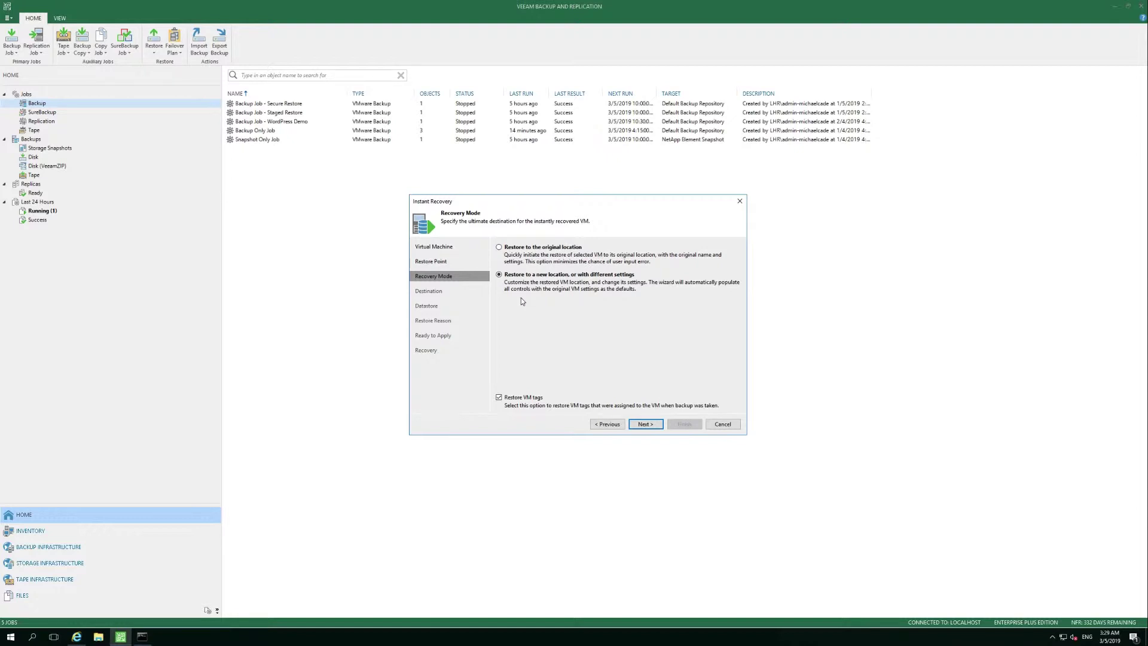
pyautogui.click(499, 248)
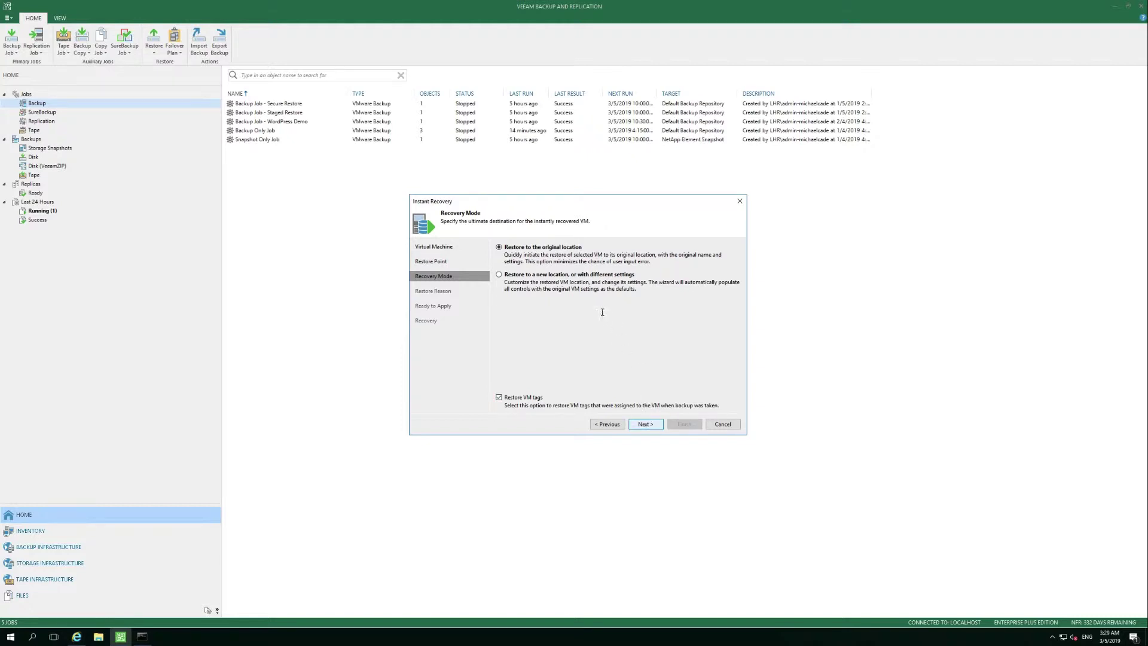
pyautogui.click(646, 424)
pyautogui.click(530, 357)
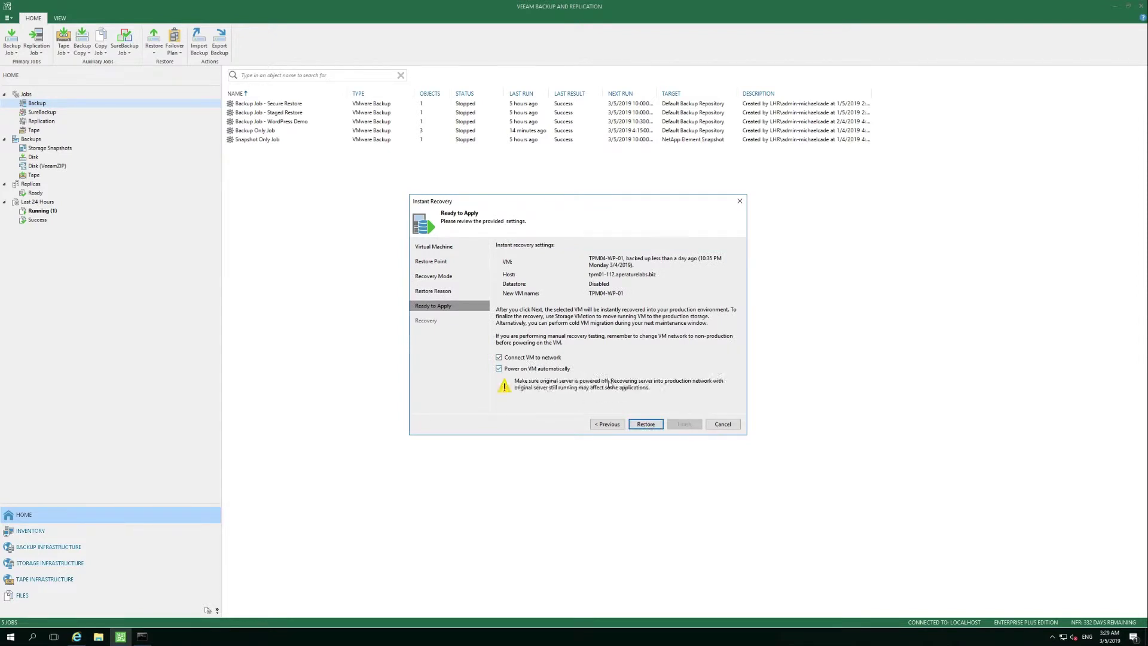
pyautogui.click(646, 424)
pyautogui.click(142, 636)
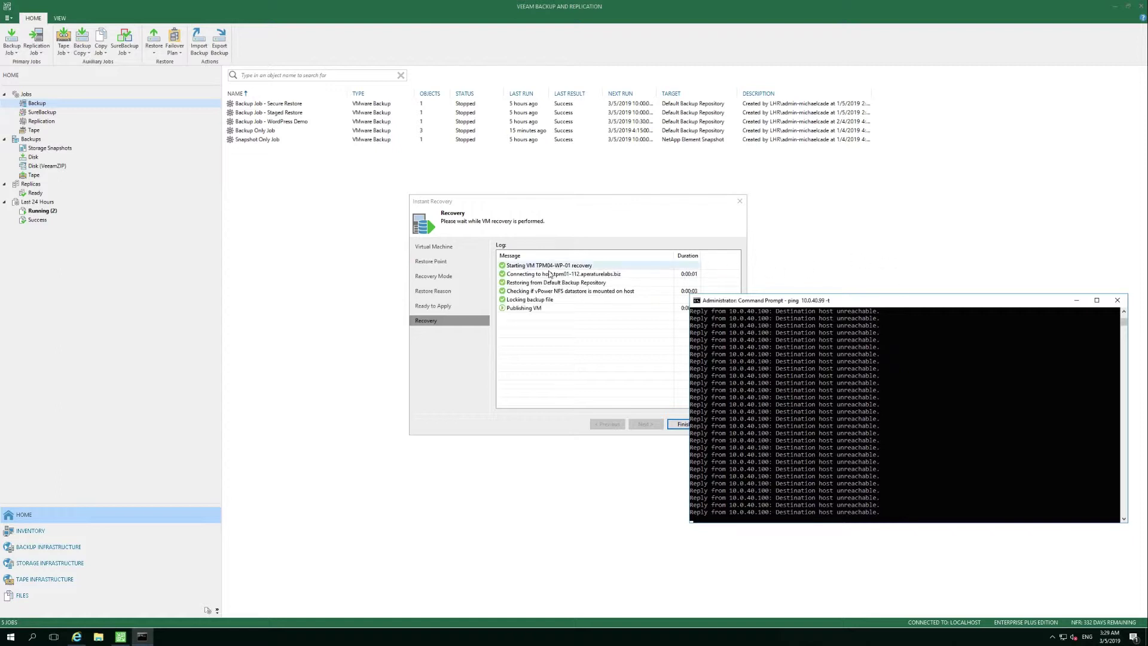
# - Follow the log through restoring, vPower NFS check, locking, publishing and VM configuration update
pyautogui.click(554, 270)
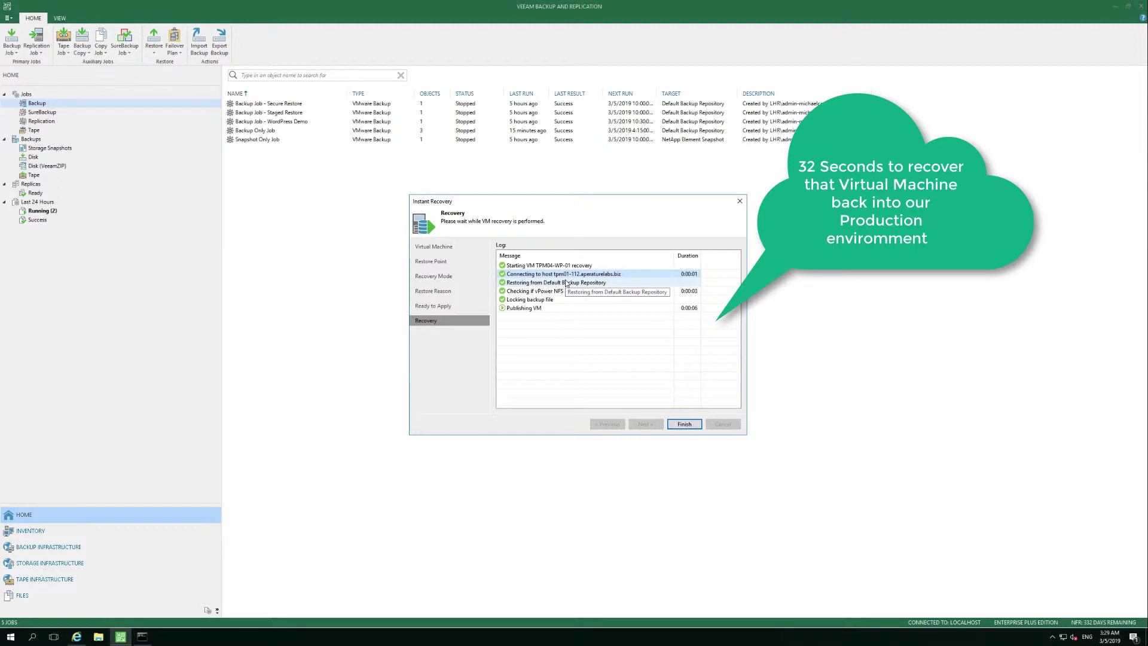
pyautogui.click(574, 283)
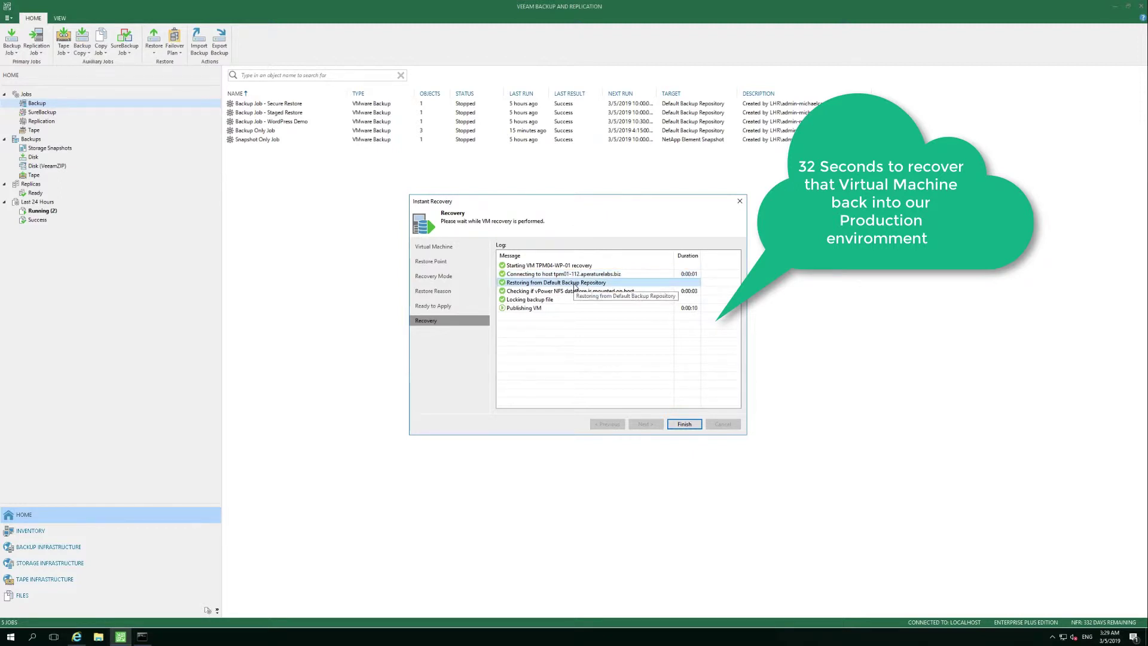
pyautogui.click(574, 292)
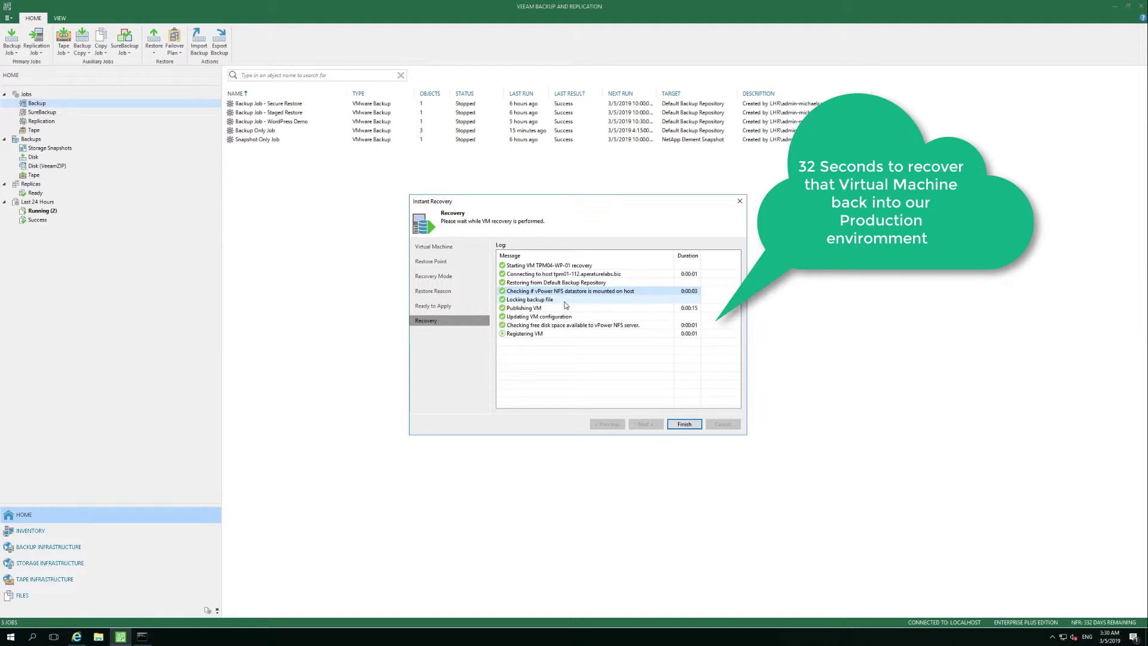
pyautogui.click(565, 301)
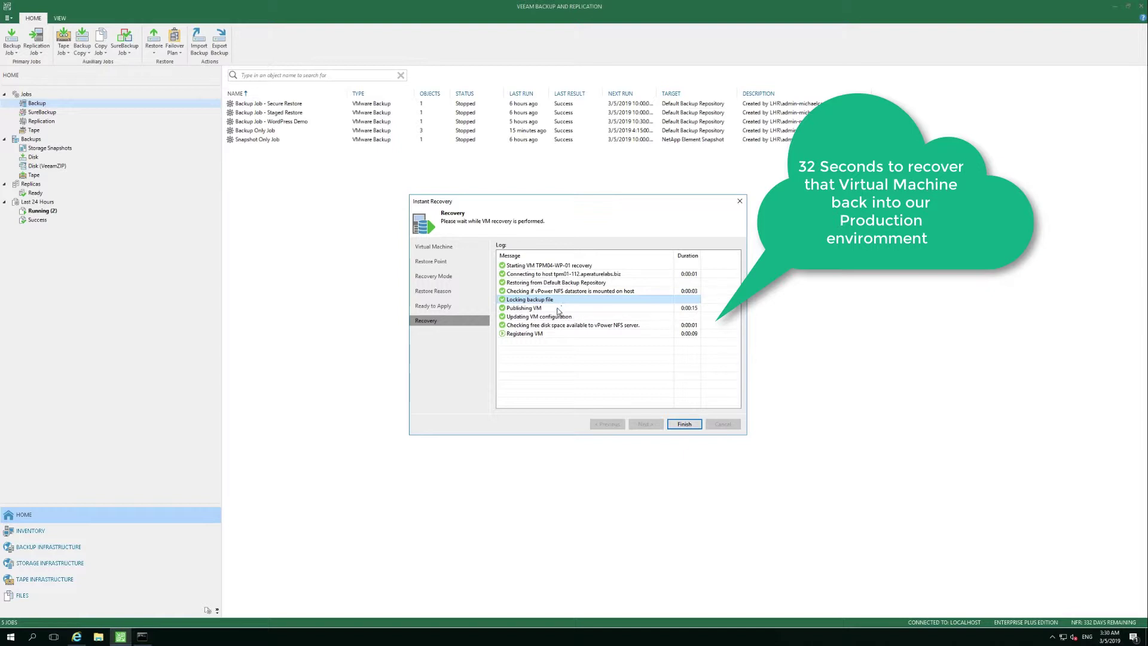
pyautogui.click(566, 308)
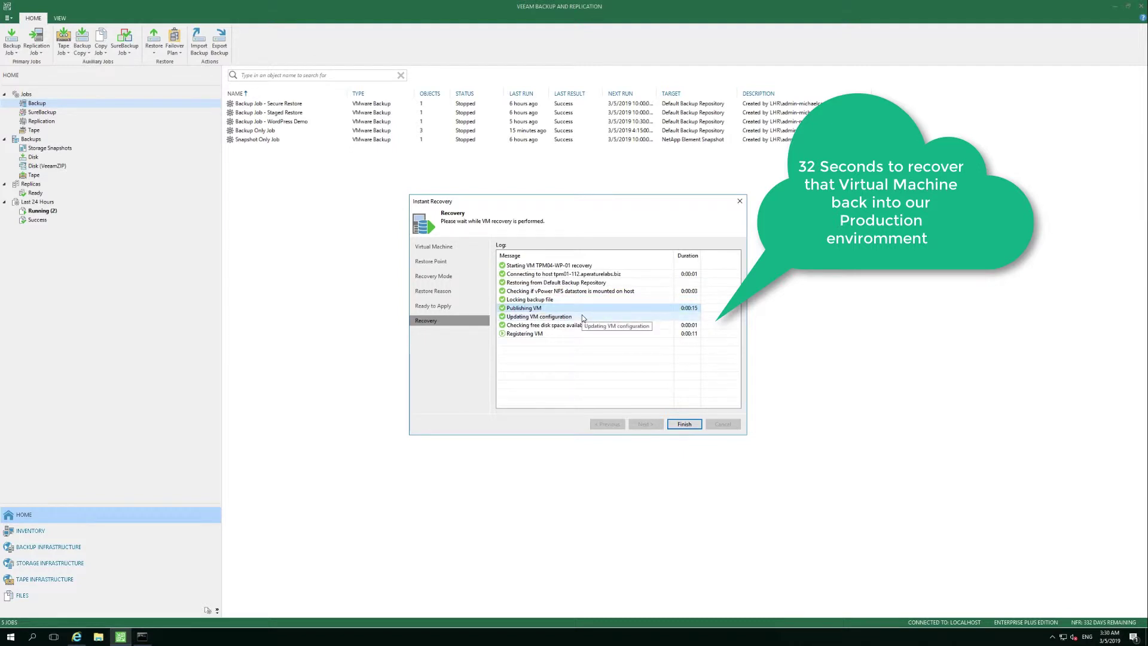
pyautogui.click(583, 316)
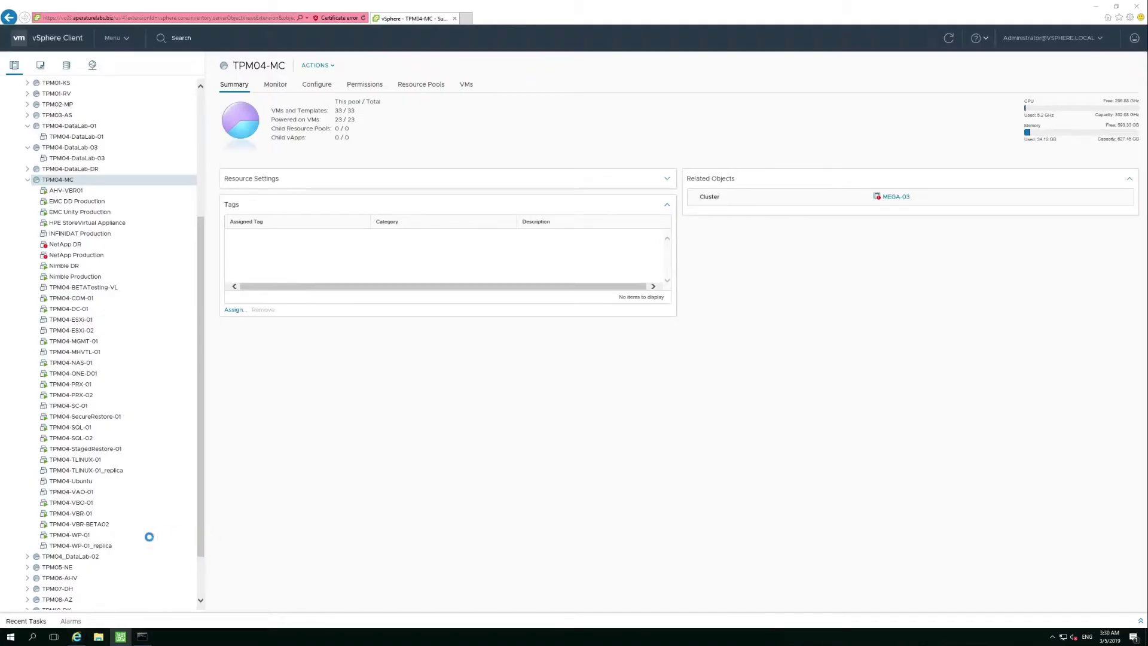
# - Check recovered TPM04-WP-01 in vSphere and its ping replies, then return to the Veeam recovery log
pyautogui.click(83, 537)
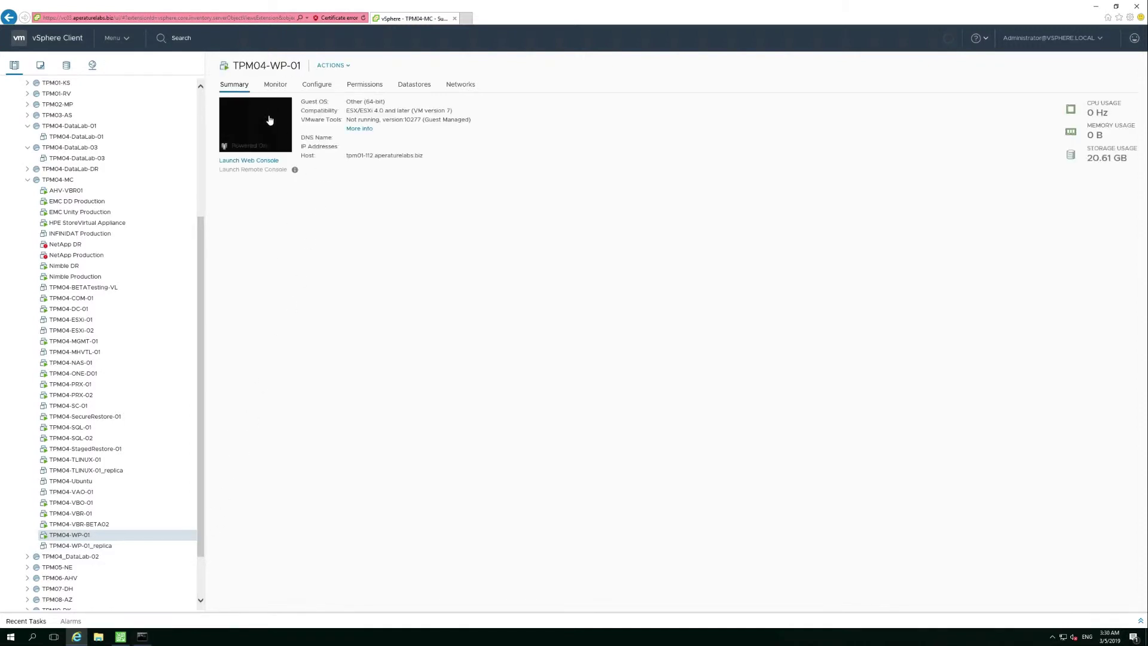
pyautogui.click(142, 638)
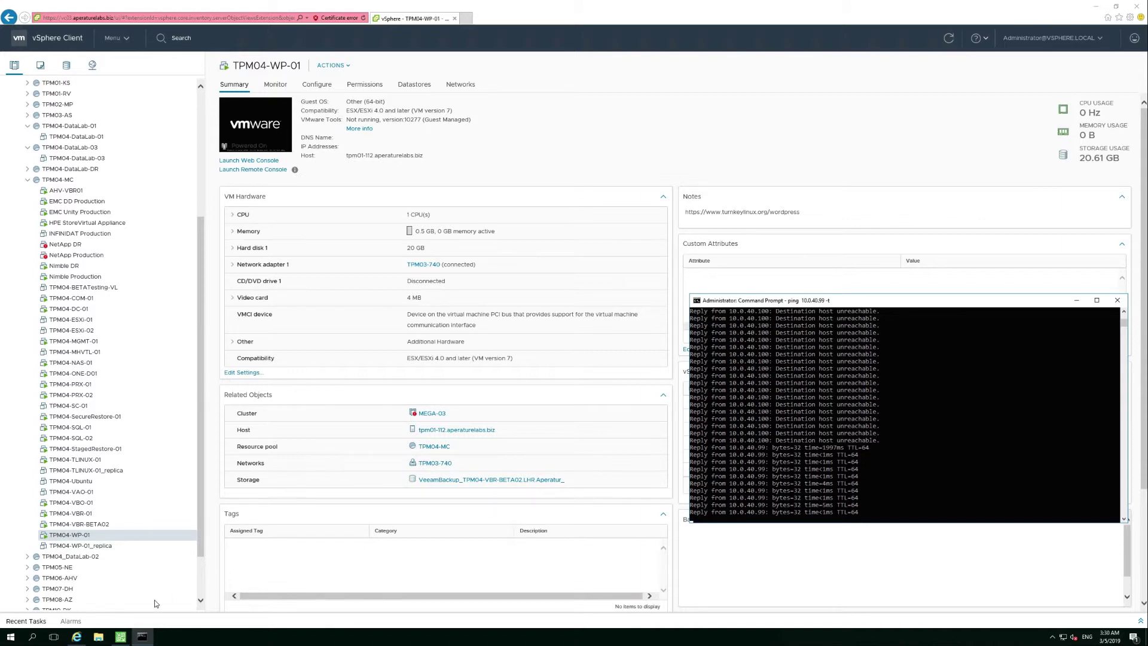
pyautogui.click(121, 636)
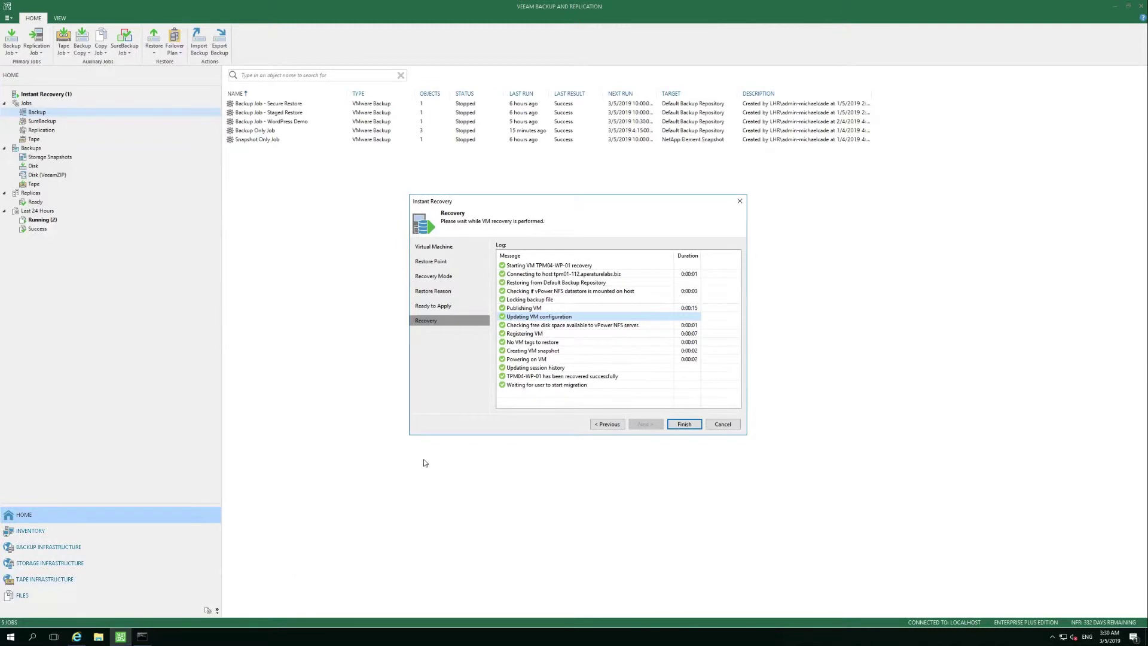
# - Close the finished wizard and open the console of mounted TPM04-WP-01 under Instant Recovery
pyautogui.click(684, 424)
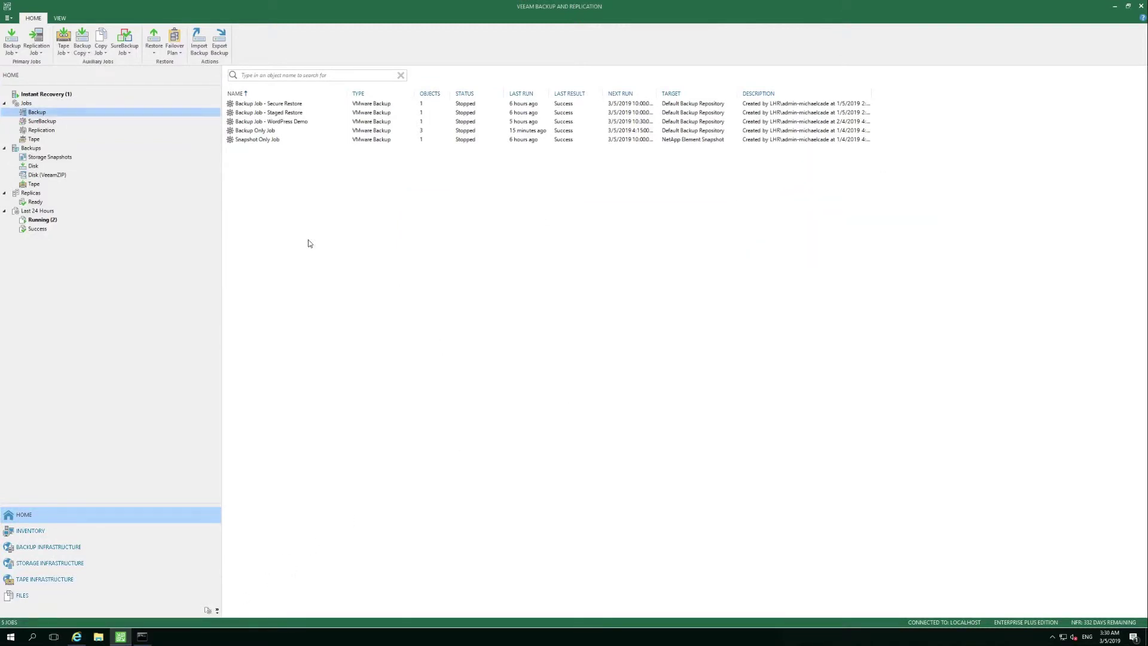
pyautogui.click(57, 95)
pyautogui.rightClick(268, 86)
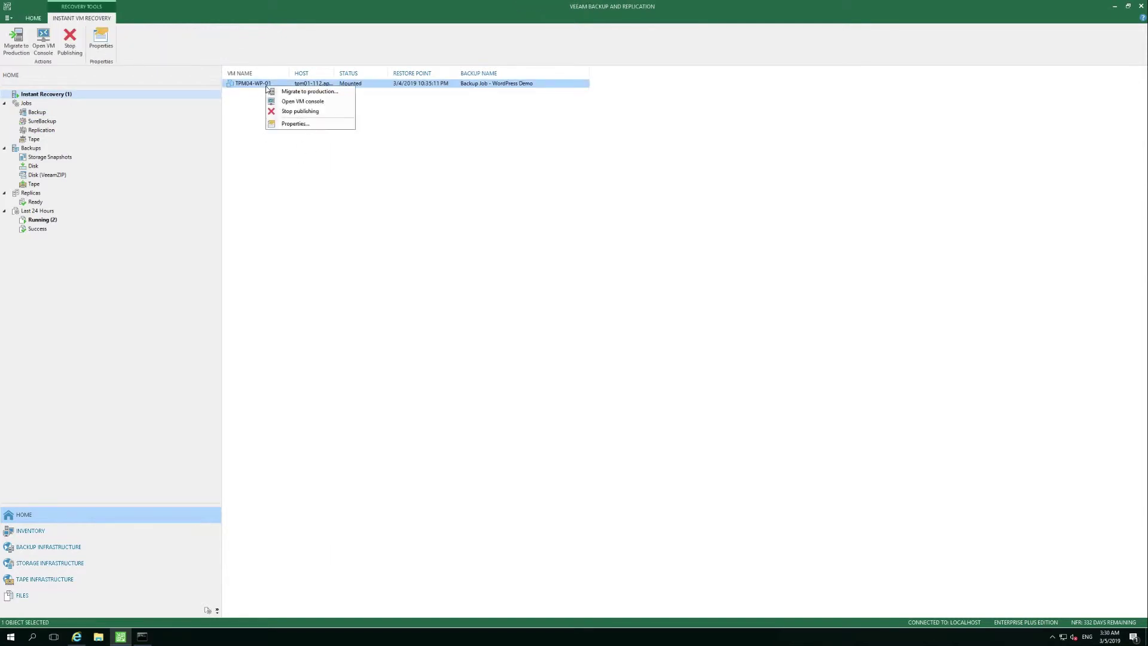
pyautogui.click(326, 102)
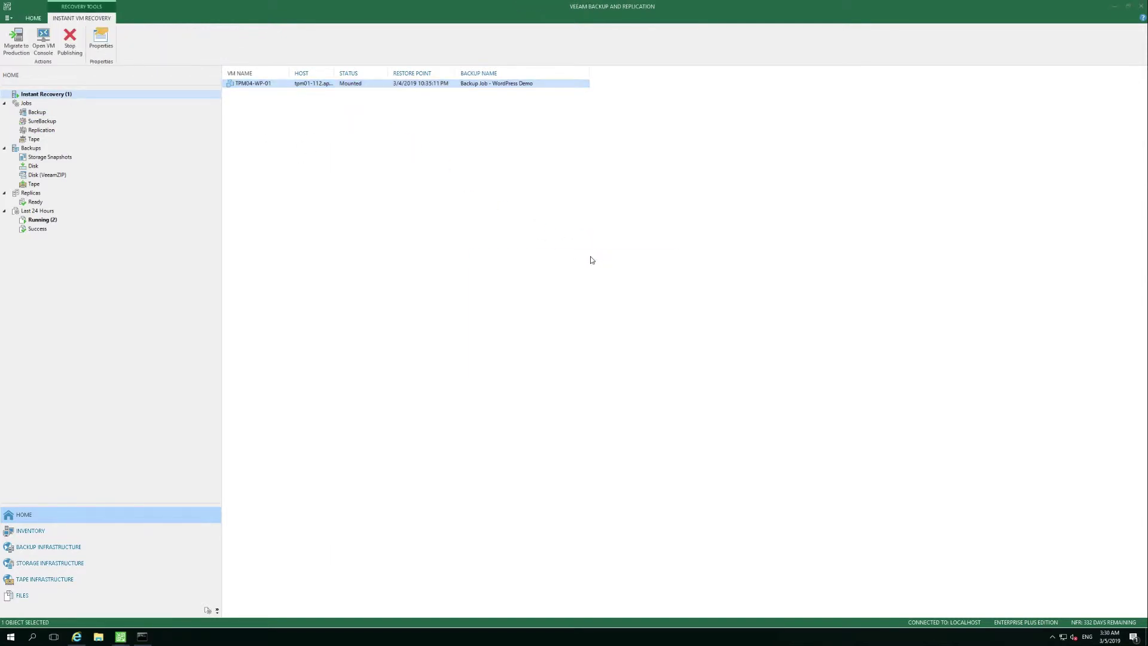
# - Log in with the vCenter administrator credentials, verify the WordPress appliance console, then close it
pyautogui.write('ad')
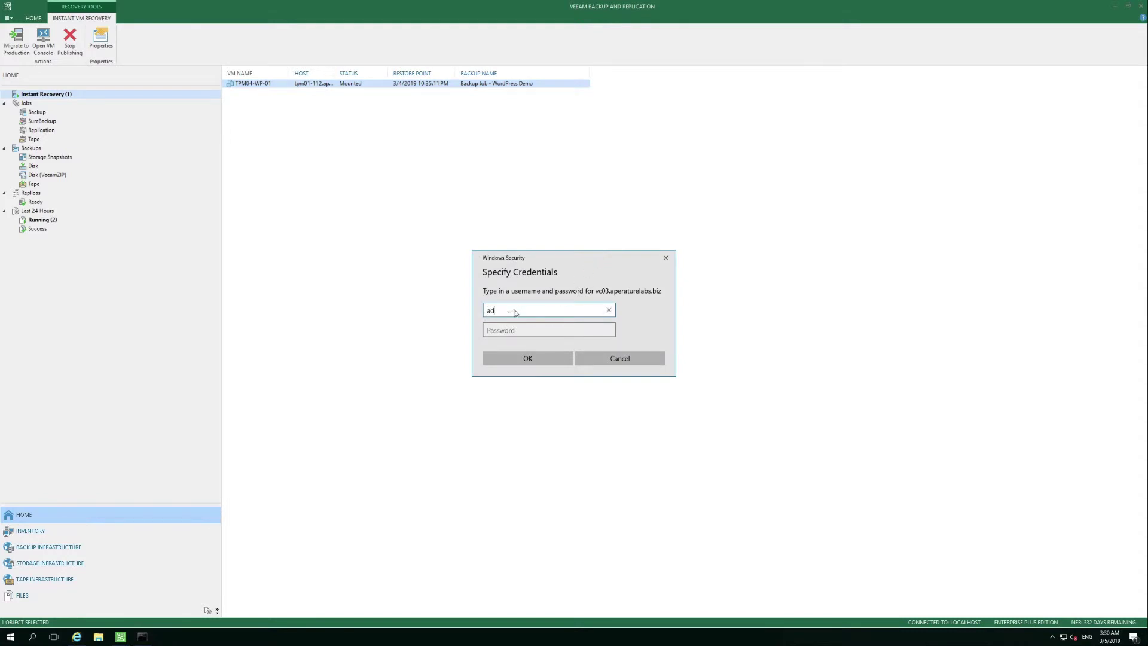
pyautogui.write('ministrator@vsphere.local')
pyautogui.press('Tab')
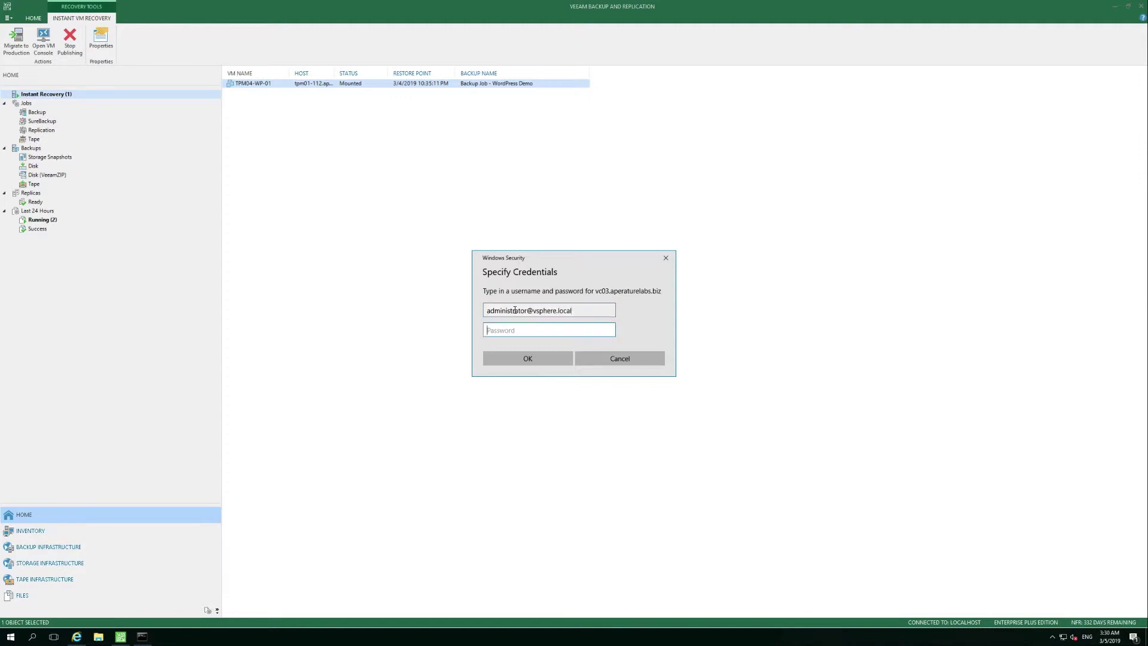
pyautogui.write('********')
pyautogui.click(533, 356)
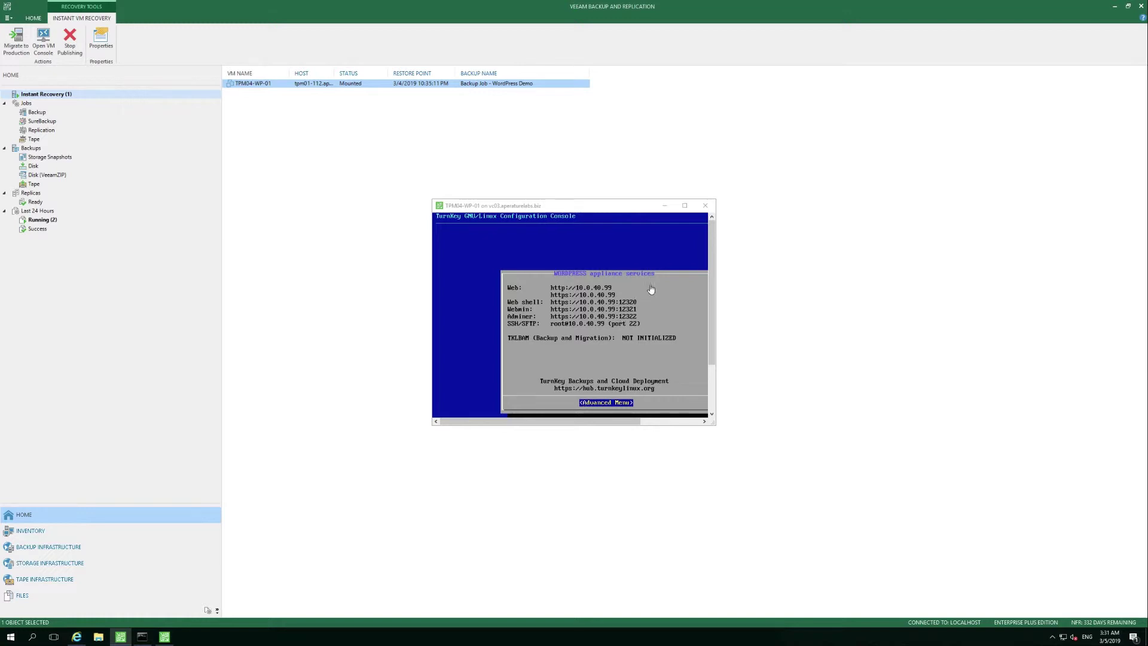
pyautogui.click(706, 205)
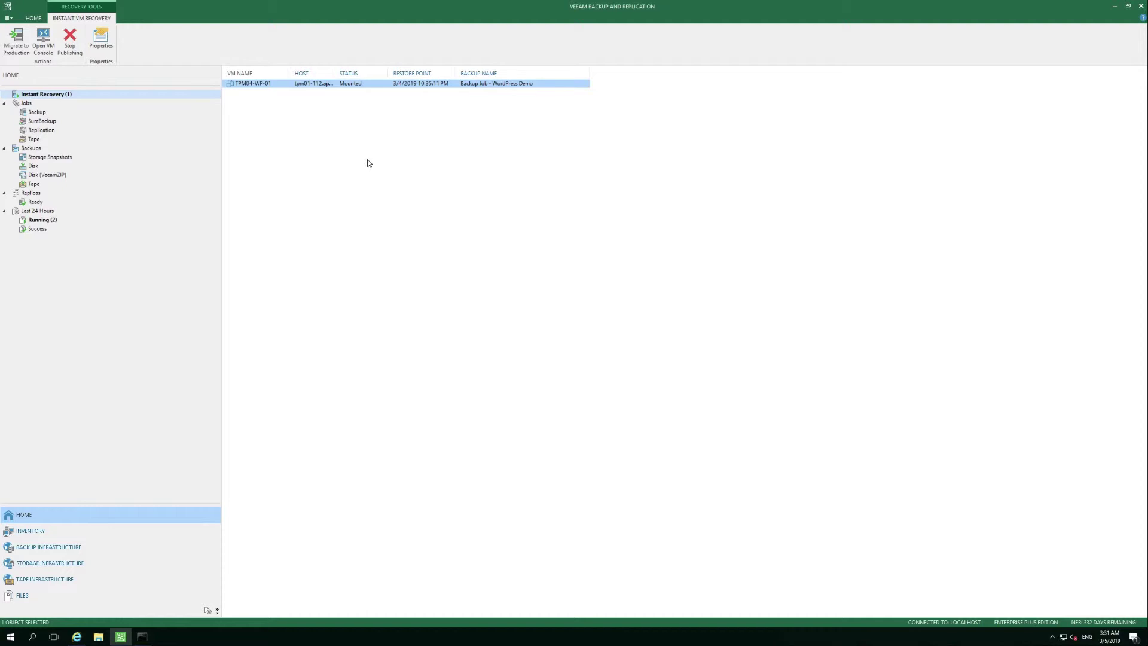
# - Migrate TPM04-WP-01 to production on TPM04-MC and SolidFire_SWING001 with automatic proxy selection
pyautogui.rightClick(285, 85)
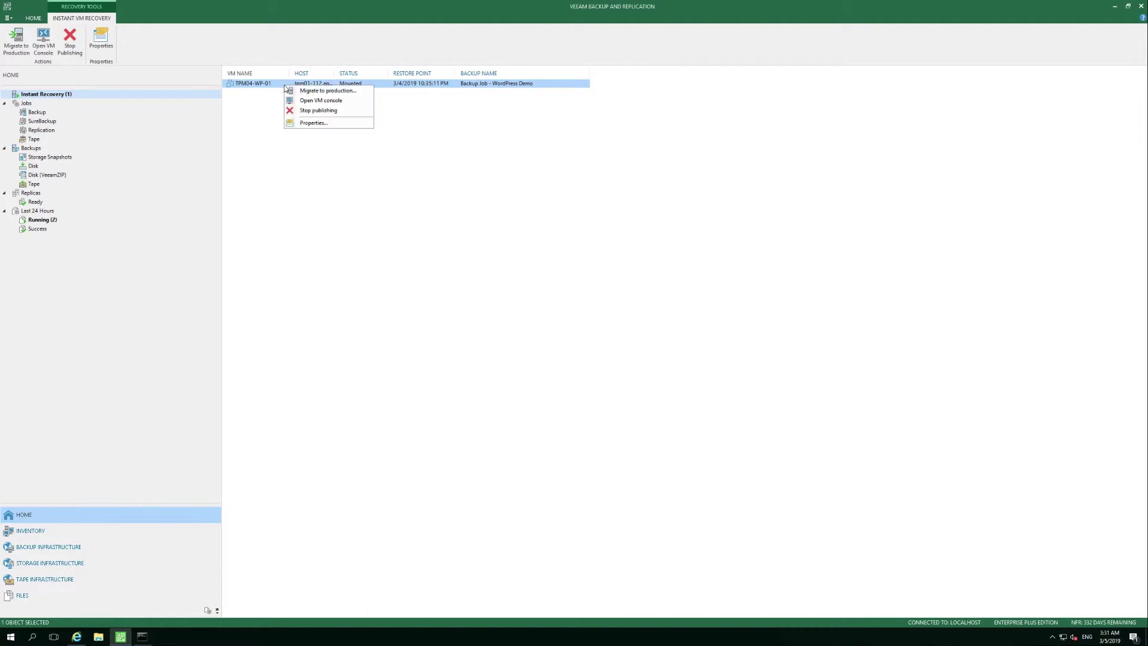
pyautogui.click(359, 94)
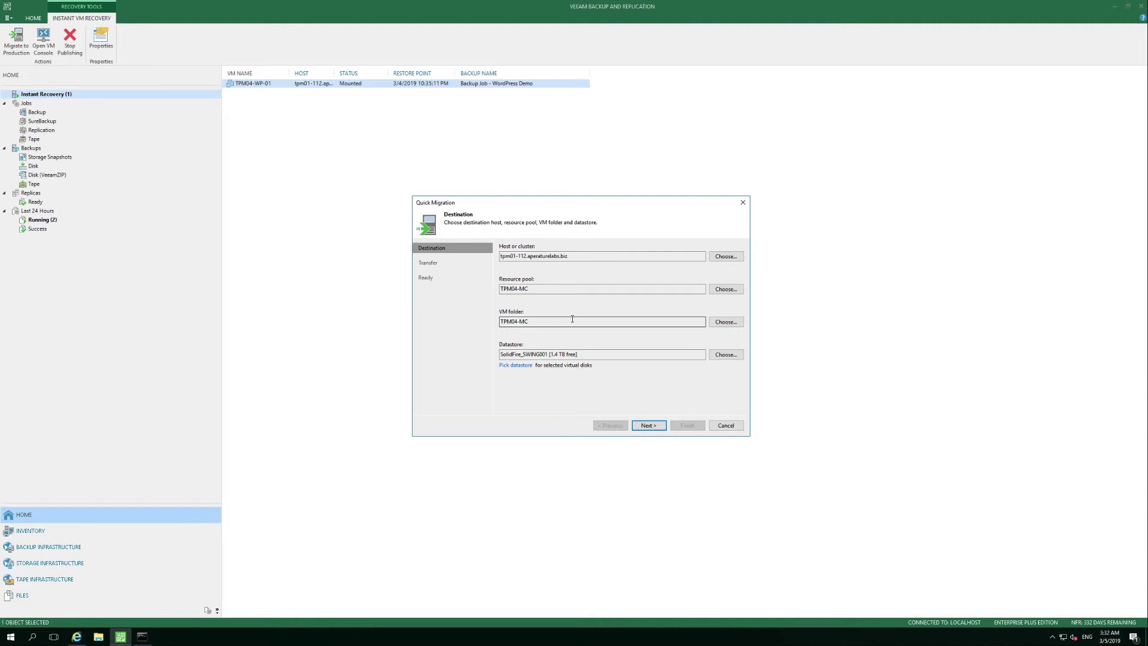
pyautogui.click(652, 425)
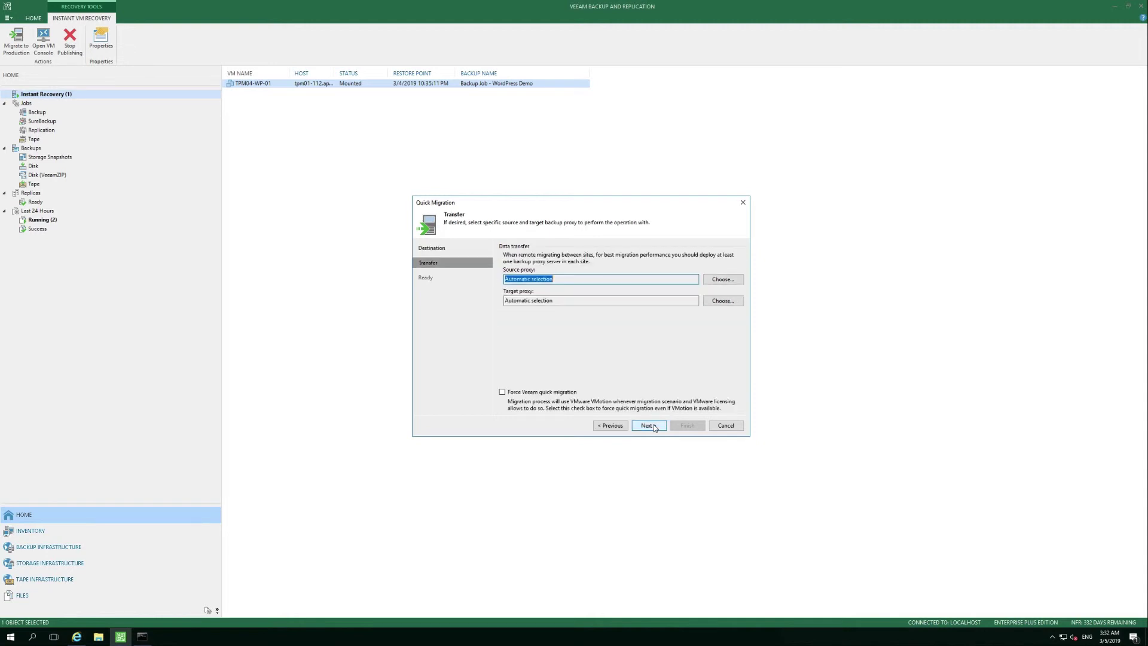
pyautogui.click(654, 427)
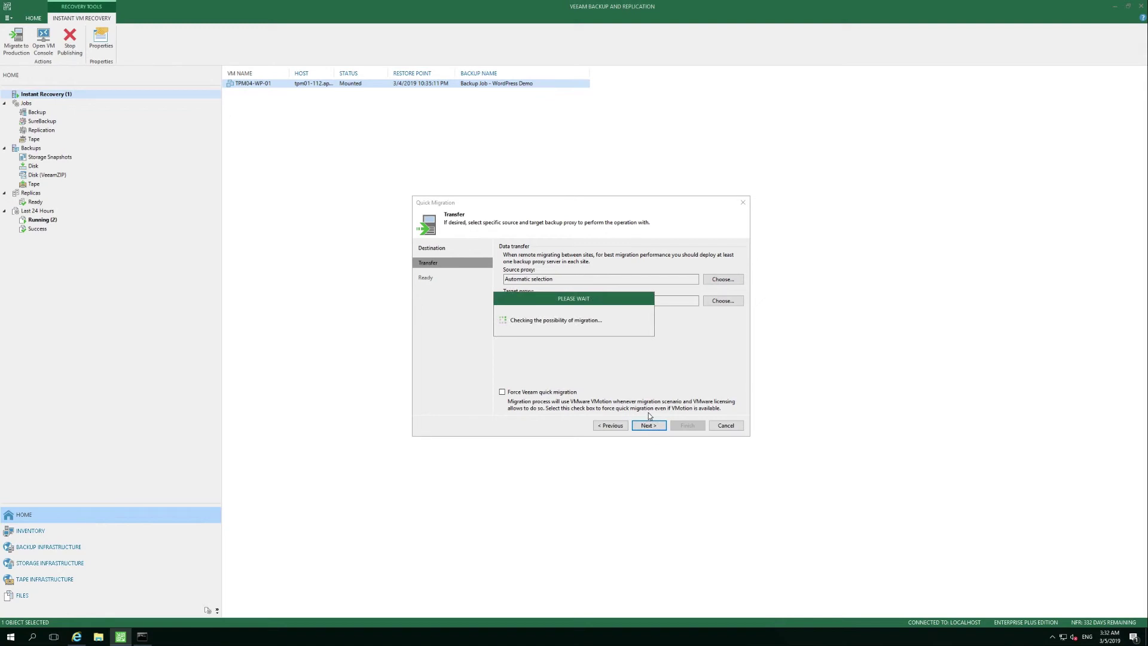
# - Launch the Quick Migration job, checking TPM04-WP-01's ping replies before and during it
pyautogui.click(142, 637)
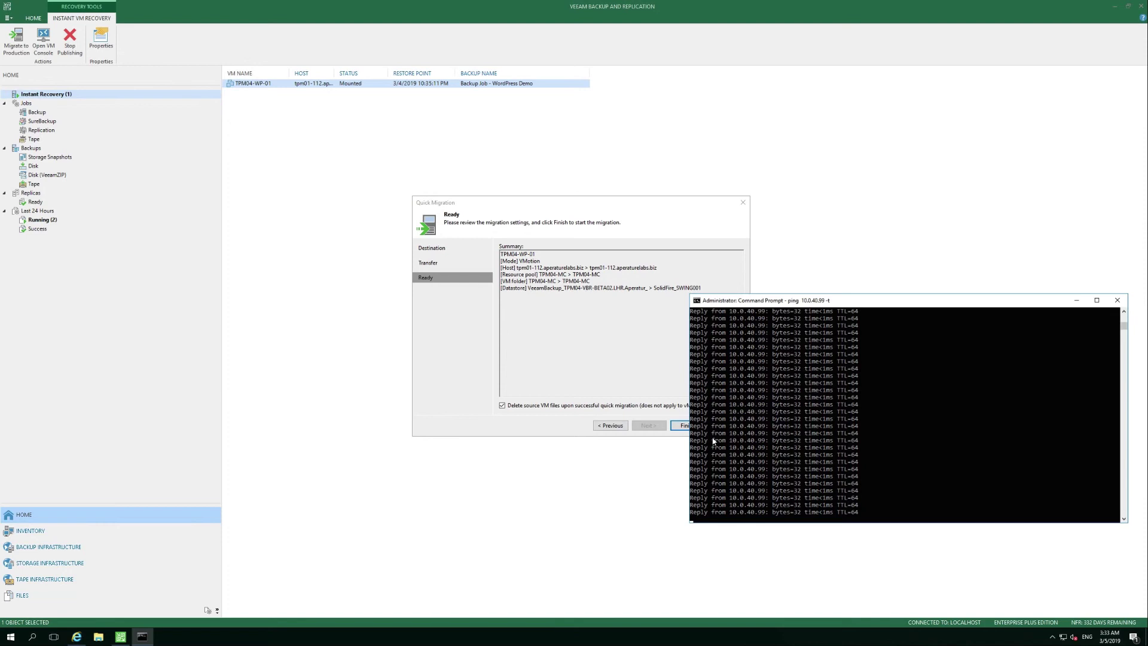
pyautogui.click(683, 426)
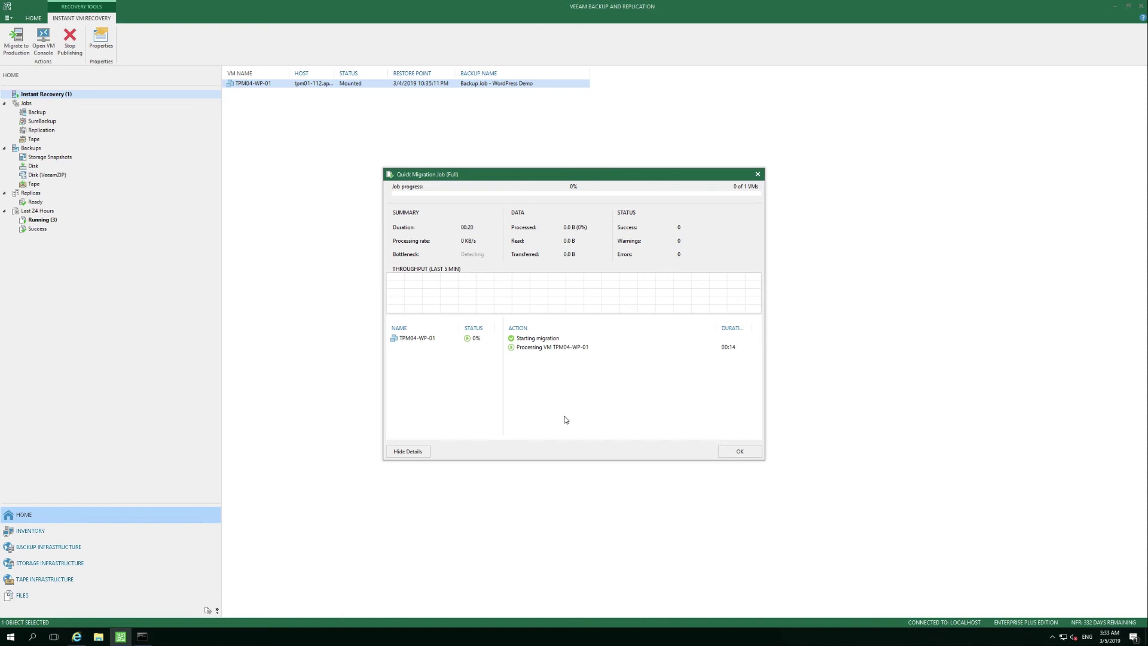
pyautogui.click(142, 636)
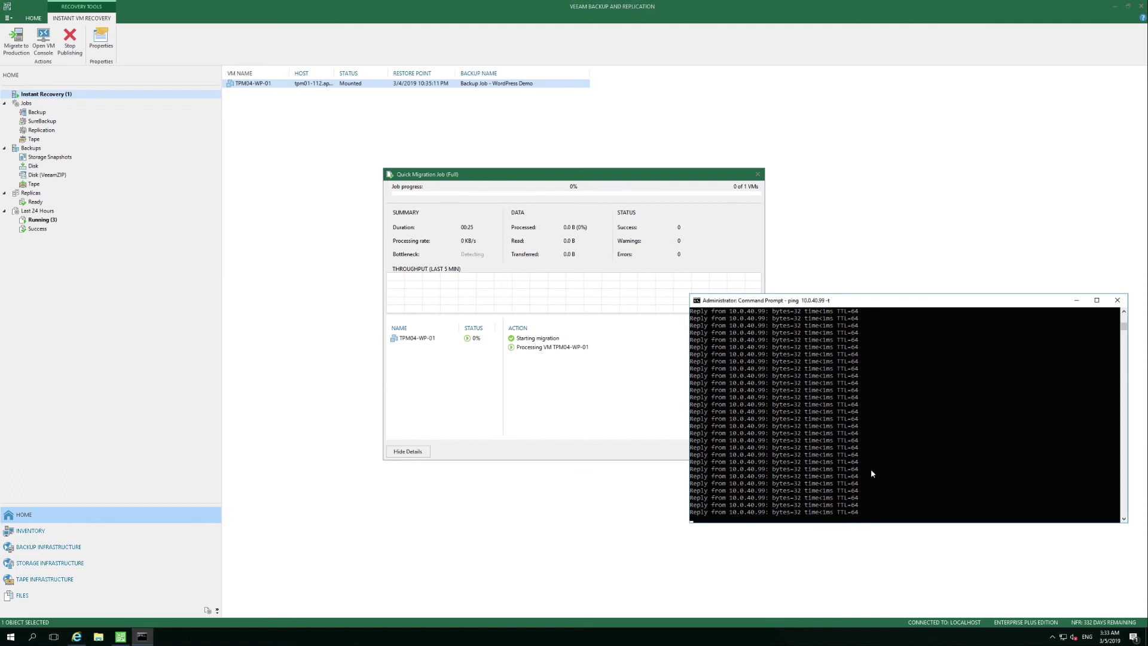